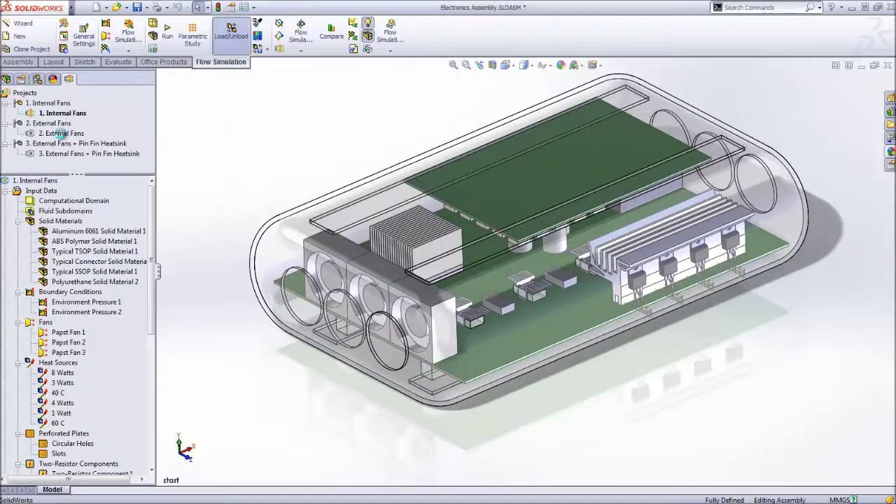
- Switch through the External Fans and Pin Fin Heatsink configurations, then back to Internal Fans
{"action": "double_click", "coordinate": [61, 133]}
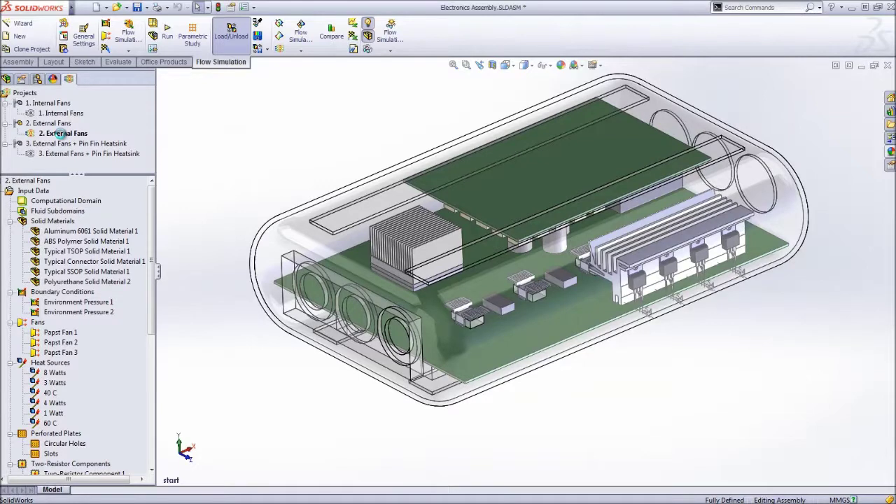
{"action": "double_click", "coordinate": [62, 154]}
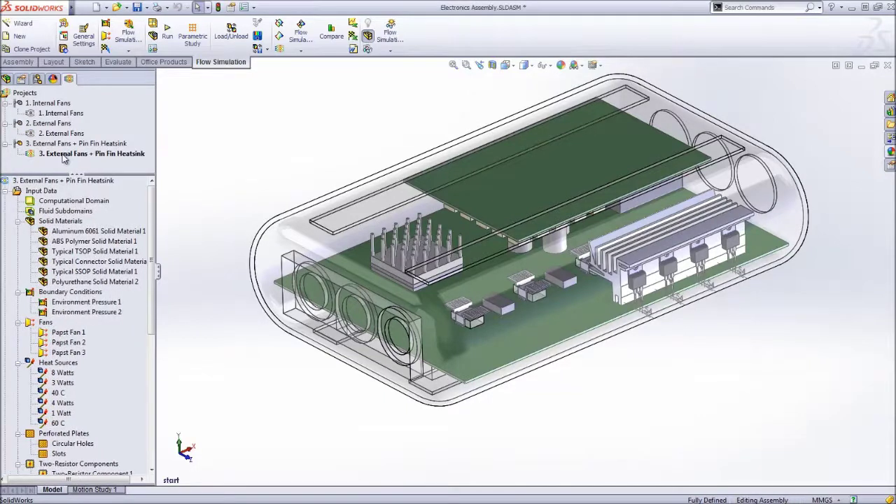
{"action": "double_click", "coordinate": [51, 112]}
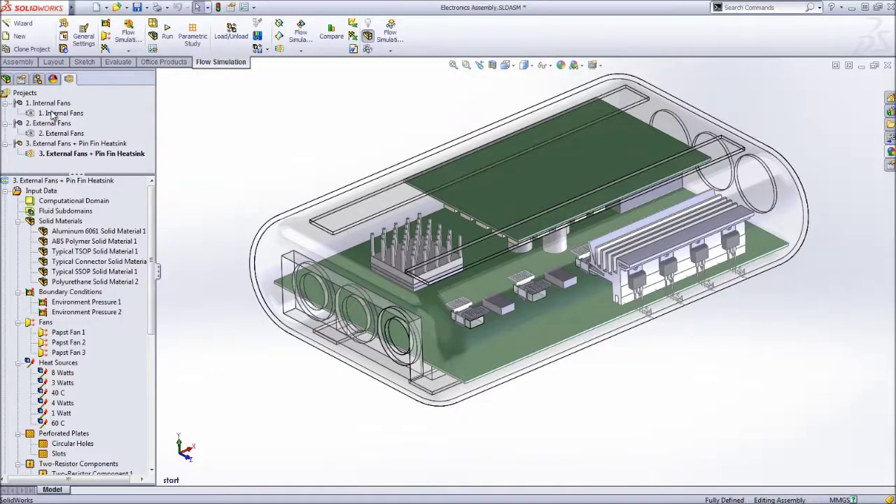
- Expand the analysis tree and highlight where Environment Pressure 1 and 2 apply
{"action": "double_click", "coordinate": [77, 179]}
{"action": "left_click", "coordinate": [62, 219]}
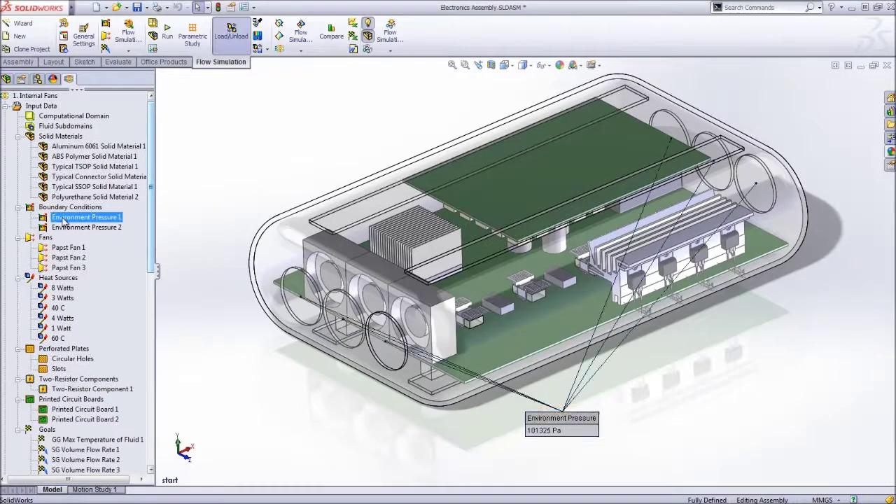
{"action": "left_click", "coordinate": [67, 229]}
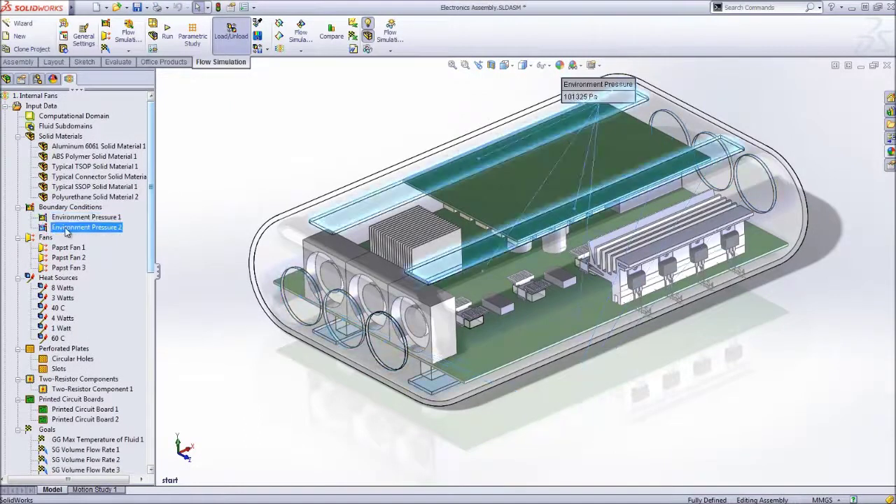
- Edit the Circular Holes perforated plate and review its round-hole properties in the Engineering Database
{"action": "left_click", "coordinate": [70, 359]}
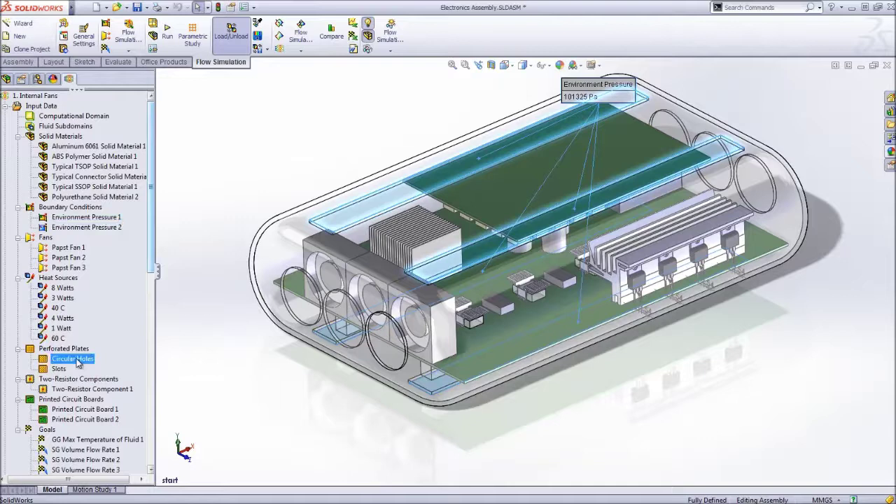
{"action": "right_click", "coordinate": [78, 359]}
{"action": "left_click", "coordinate": [85, 360]}
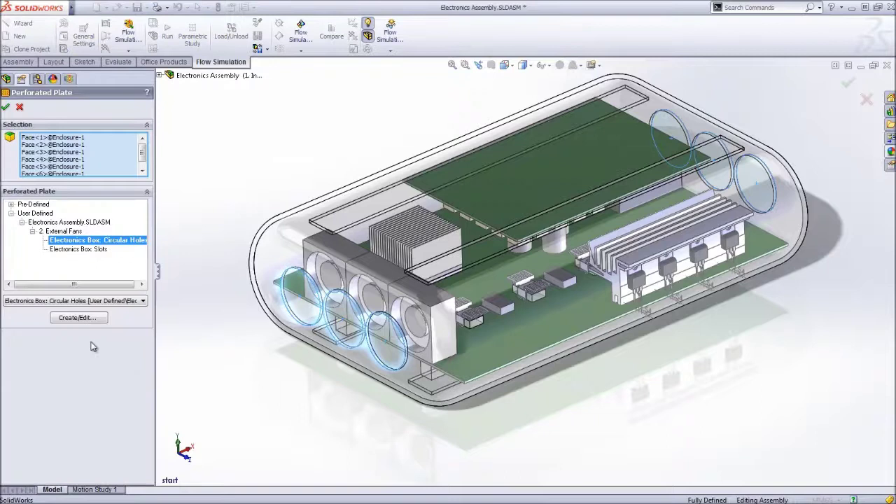
{"action": "left_click", "coordinate": [85, 320]}
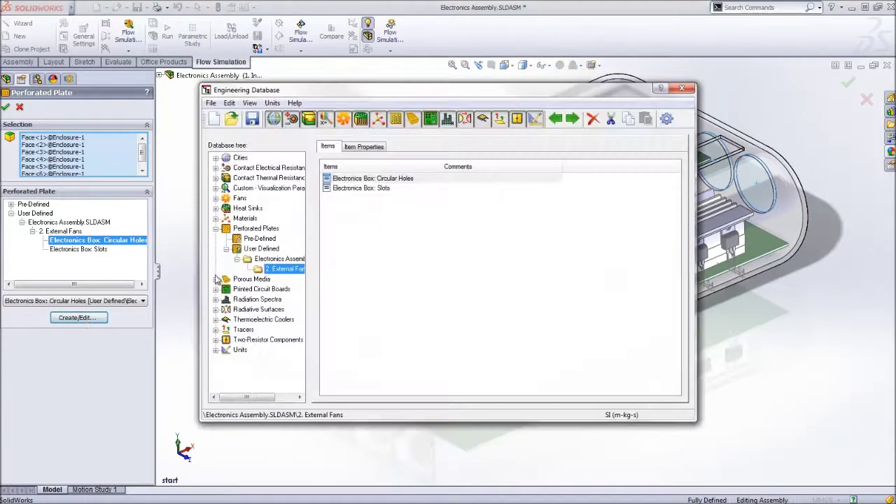
{"action": "double_click", "coordinate": [352, 170]}
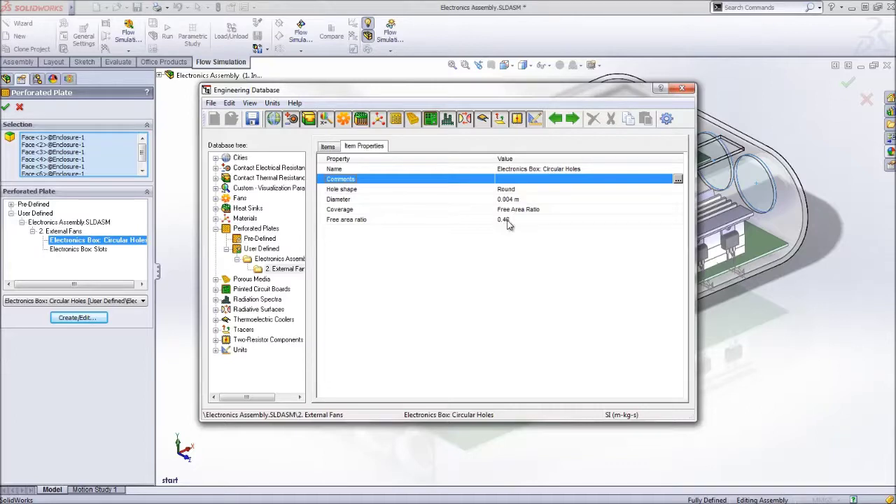
{"action": "left_click", "coordinate": [690, 89]}
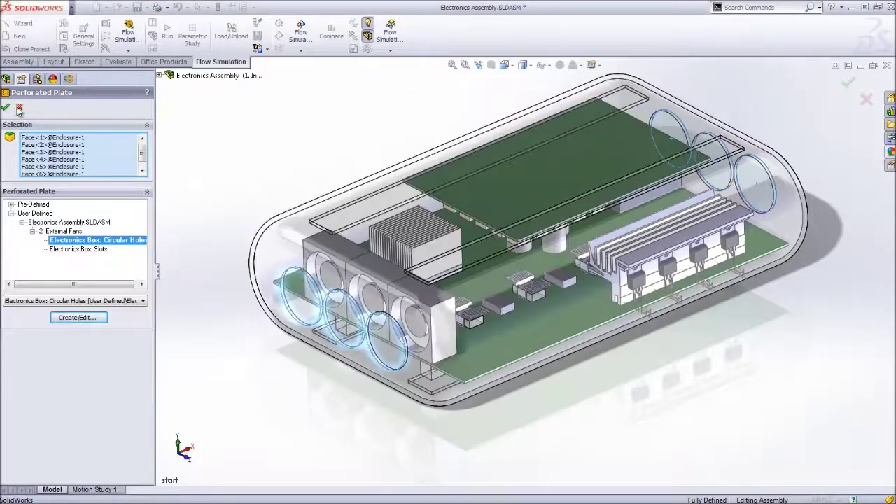
- Close the perforated plate settings and identify Papst Fans 1, 2 and 3
{"action": "left_click", "coordinate": [19, 109]}
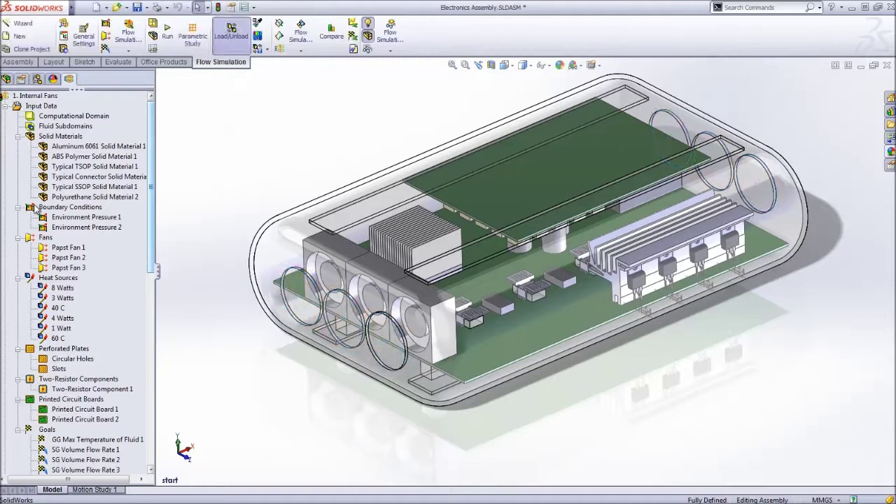
{"action": "left_click", "coordinate": [68, 249]}
{"action": "left_click", "coordinate": [68, 257]}
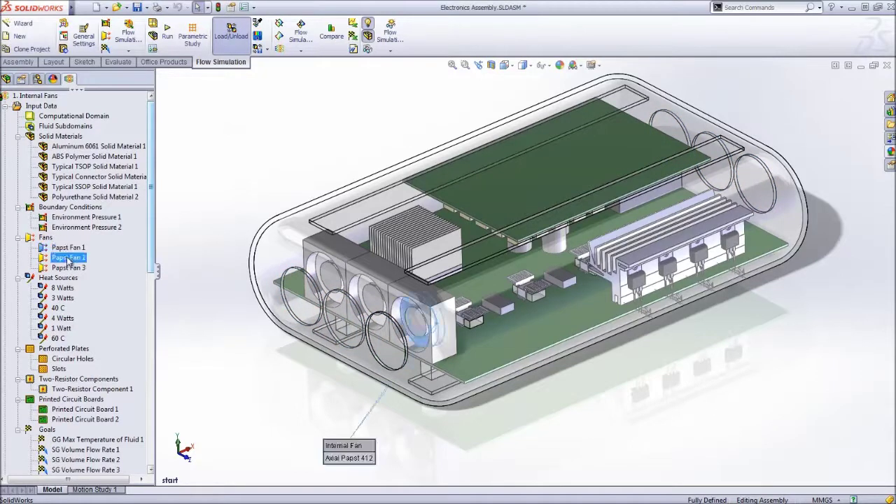
{"action": "left_click", "coordinate": [69, 268]}
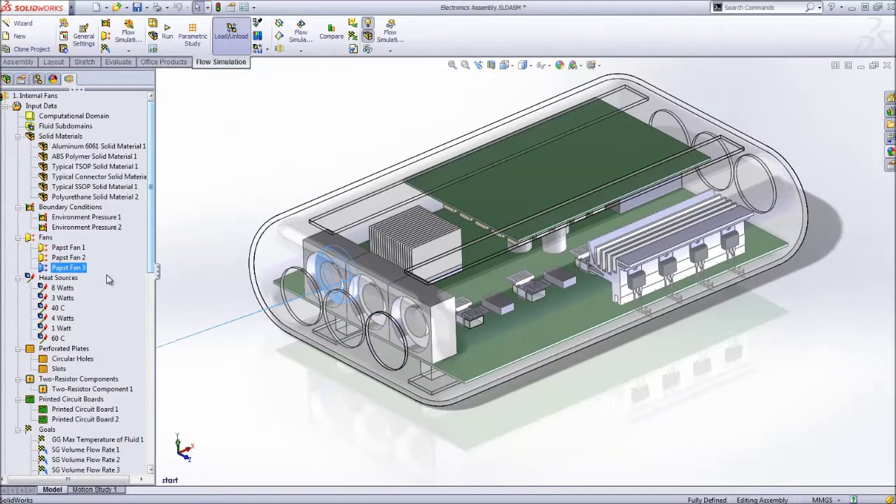
{"action": "key", "text": "Escape"}
- Review the 8 W and 1 W heat sources, the 60 °C temperature, Two-Resistor Component 1 and Printed Circuit Board 1
{"action": "left_click", "coordinate": [63, 289]}
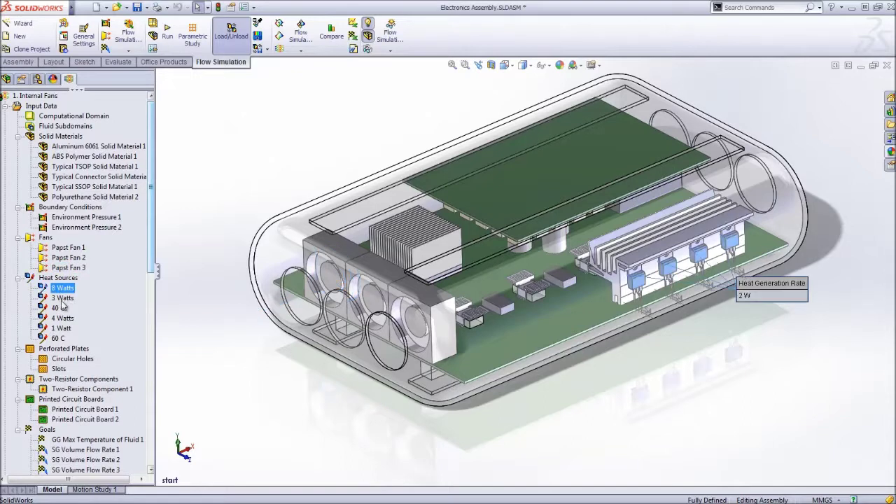
{"action": "left_click", "coordinate": [62, 328]}
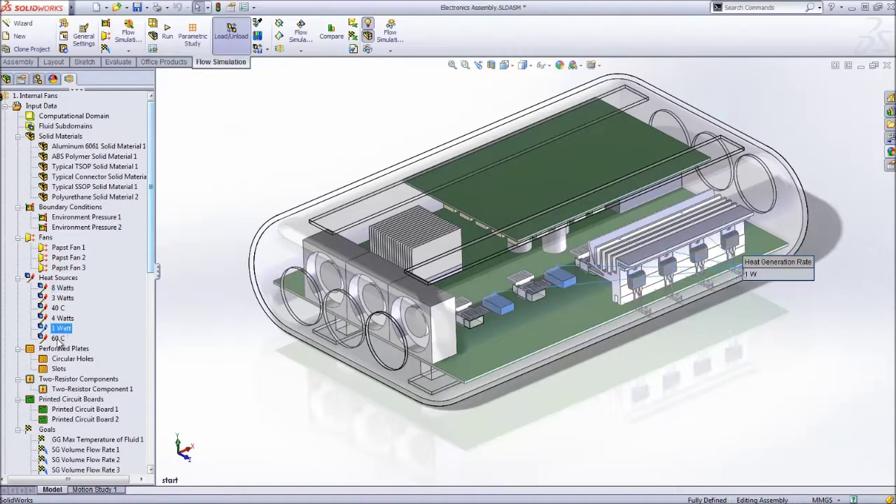
{"action": "left_click", "coordinate": [57, 339]}
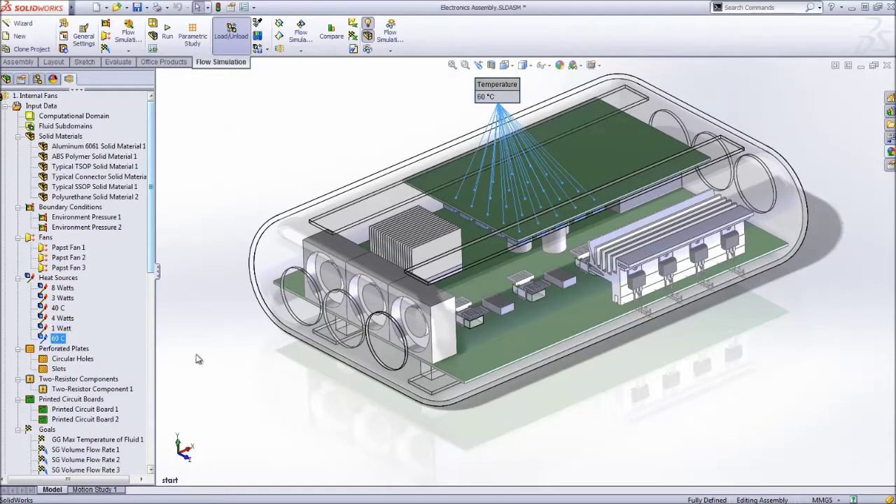
{"action": "key", "text": "Escape"}
{"action": "left_click", "coordinate": [91, 389]}
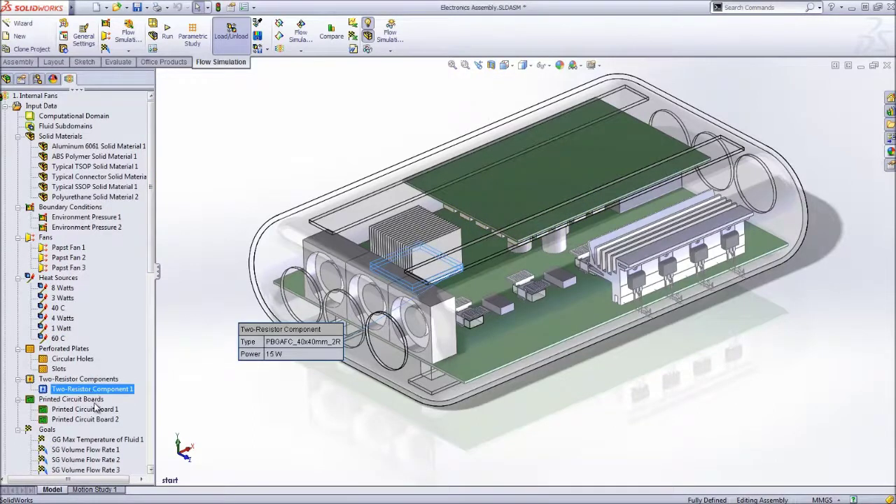
{"action": "left_click", "coordinate": [100, 410]}
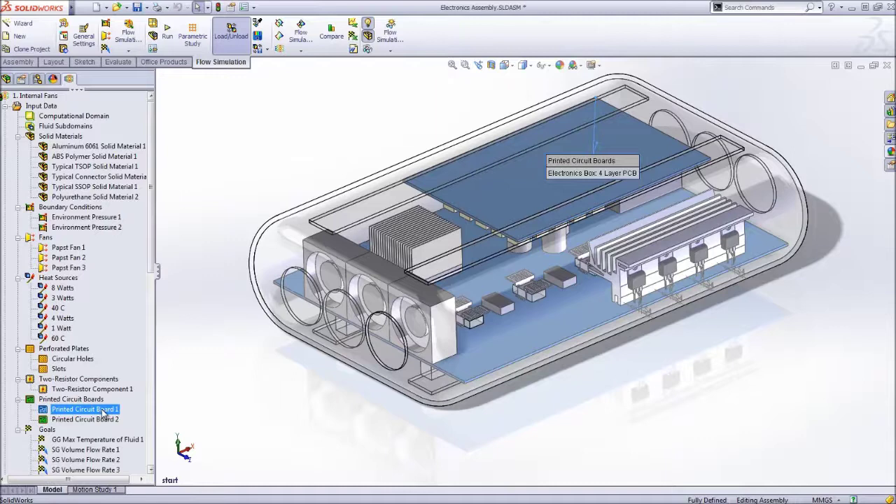
{"action": "key", "text": "Escape"}
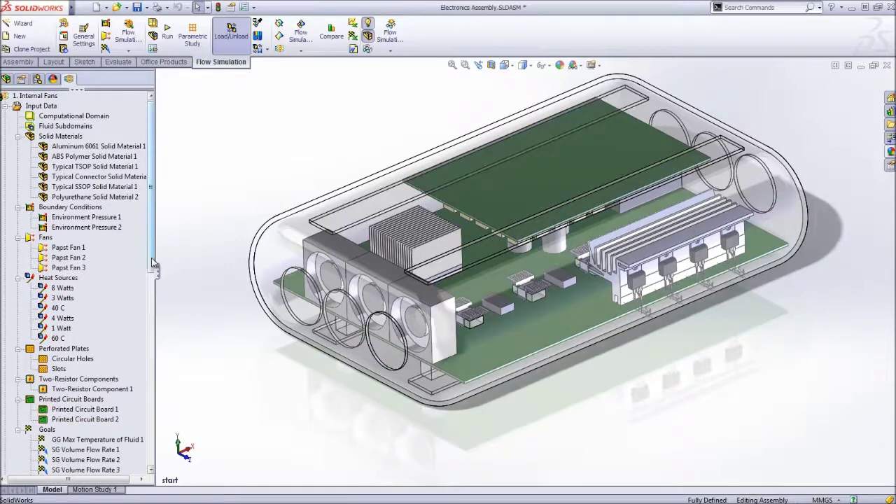
- Locate the Main Chip, VG TO220 Temp 1 and Temp 3 goal components, down to Results
{"action": "scroll", "coordinate": [153, 287], "scroll_direction": "down", "scroll_amount": 3}
{"action": "scroll", "coordinate": [153, 287], "scroll_direction": "down", "scroll_amount": 2}
{"action": "scroll", "coordinate": [153, 288], "scroll_direction": "down", "scroll_amount": 3}
{"action": "scroll", "coordinate": [153, 287], "scroll_direction": "down", "scroll_amount": 1}
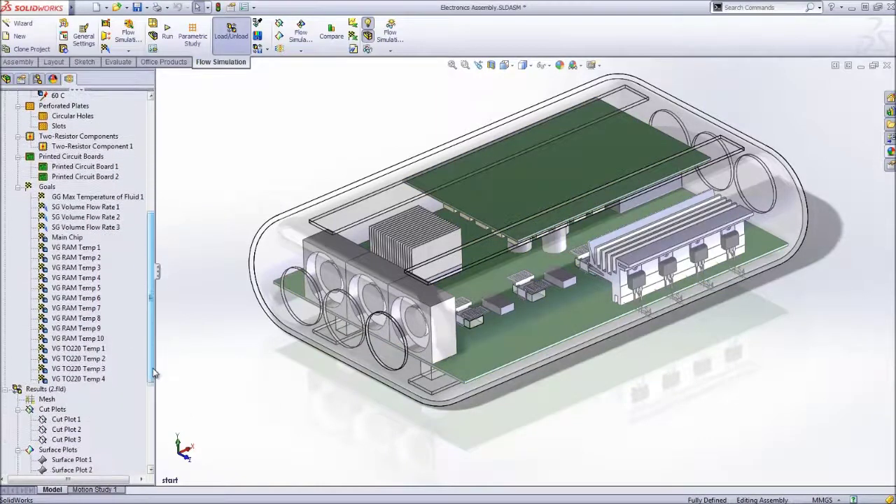
{"action": "left_click", "coordinate": [69, 238]}
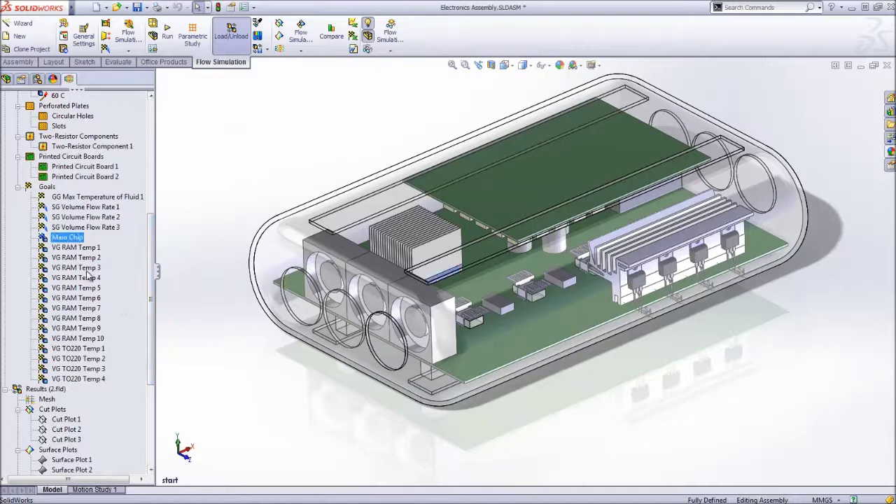
{"action": "left_click", "coordinate": [82, 348]}
{"action": "left_click", "coordinate": [83, 369]}
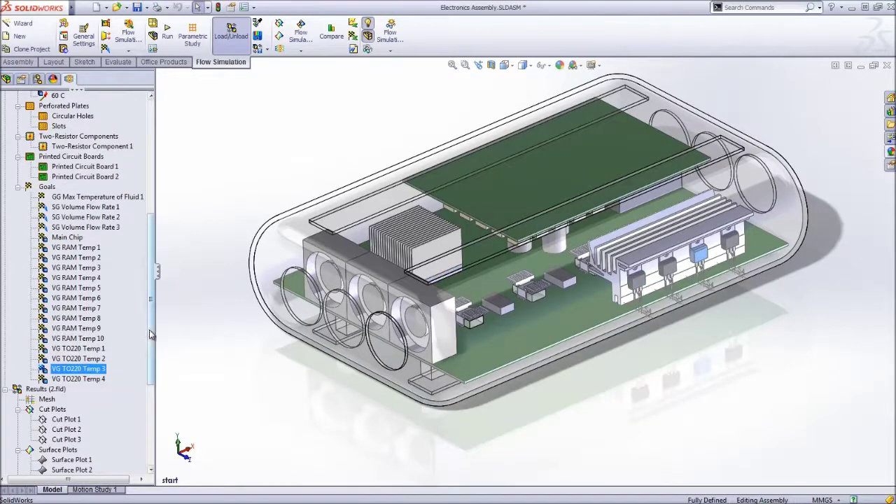
{"action": "left_click_drag", "start_coordinate": [151, 335], "coordinate": [151, 389]}
- Show the Cut Plot 2 temperature contours and rotate to a side-on view
{"action": "right_click", "coordinate": [55, 310]}
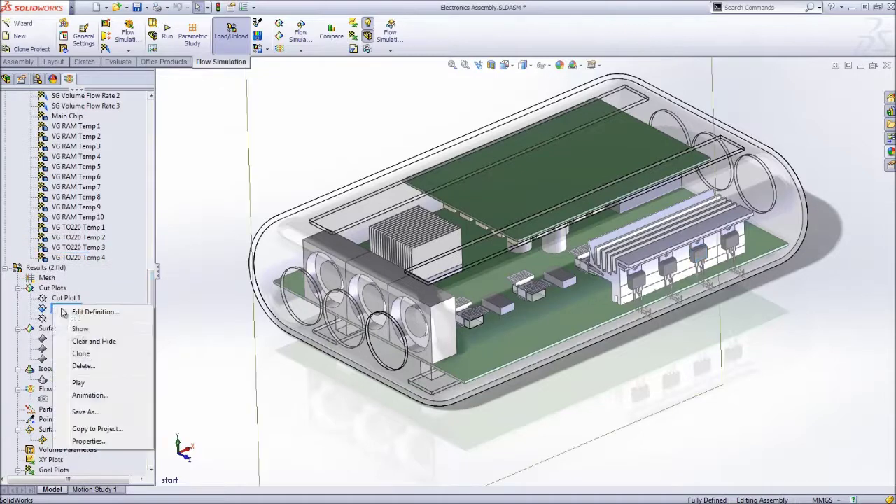
{"action": "left_click", "coordinate": [78, 329]}
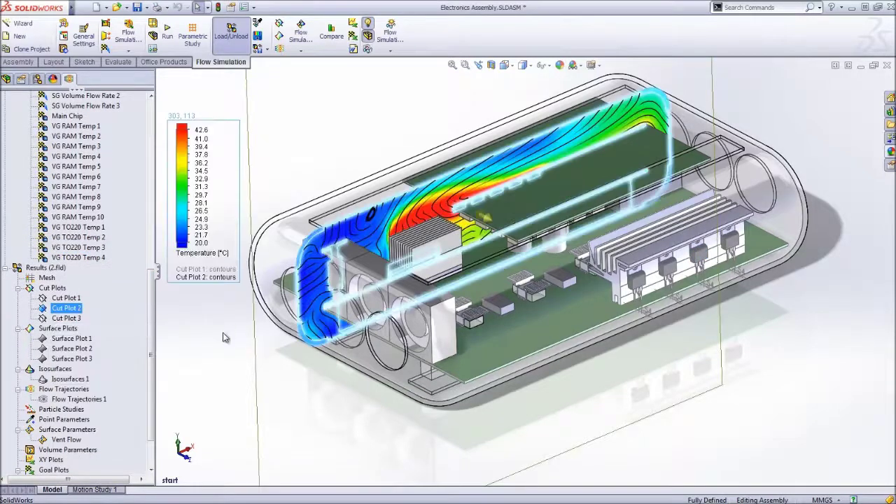
{"action": "left_click", "coordinate": [273, 404]}
{"action": "mouse_move", "coordinate": [273, 404]}
{"action": "middle_mouse_down"}
{"action": "mouse_move", "coordinate": [247, 334]}
{"action": "mouse_move", "coordinate": [246, 356]}
{"action": "mouse_move", "coordinate": [259, 363]}
{"action": "middle_mouse_up"}
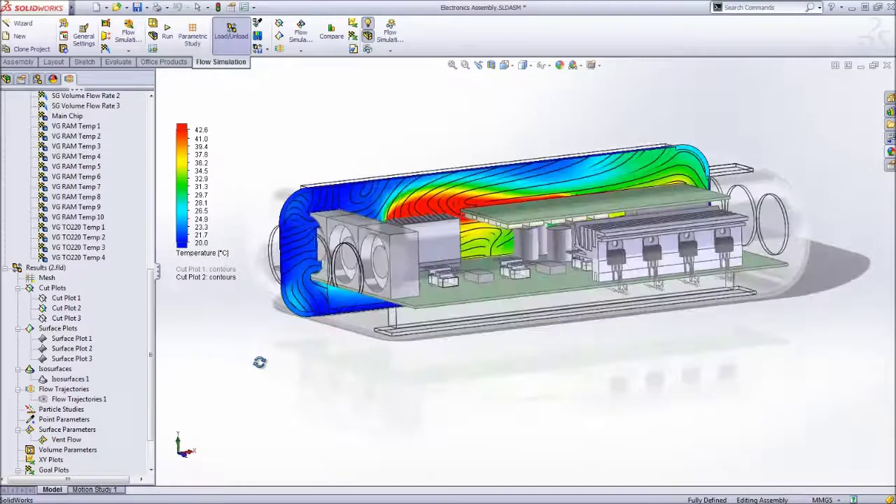
- Slide the Cut Plot 2 plane to a new position through the enclosure
{"action": "left_click", "coordinate": [63, 310]}
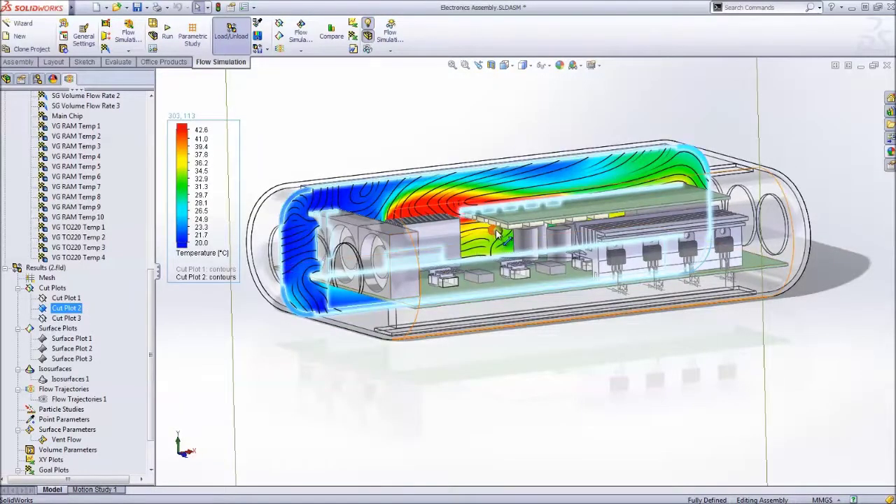
{"action": "mouse_move", "coordinate": [496, 233]}
{"action": "left_mouse_down"}
{"action": "mouse_move", "coordinate": [548, 279]}
{"action": "mouse_move", "coordinate": [491, 258]}
{"action": "left_mouse_up"}
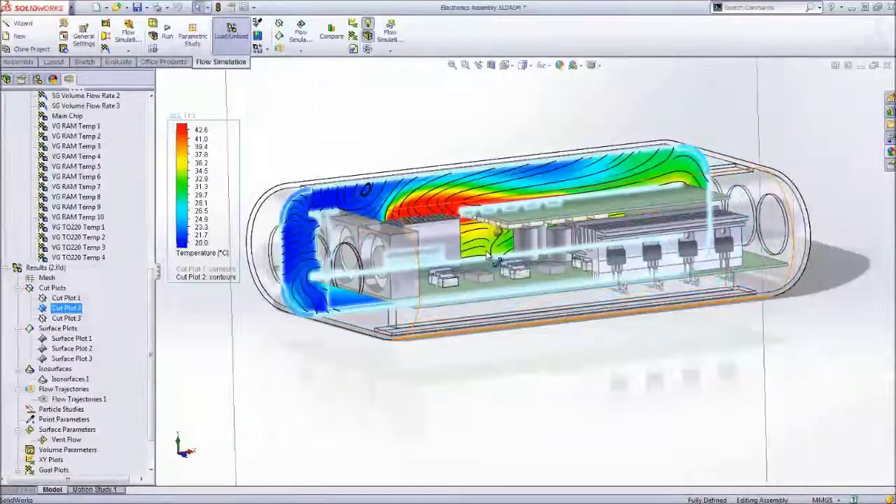
{"action": "left_click_drag", "start_coordinate": [490, 258], "coordinate": [498, 260]}
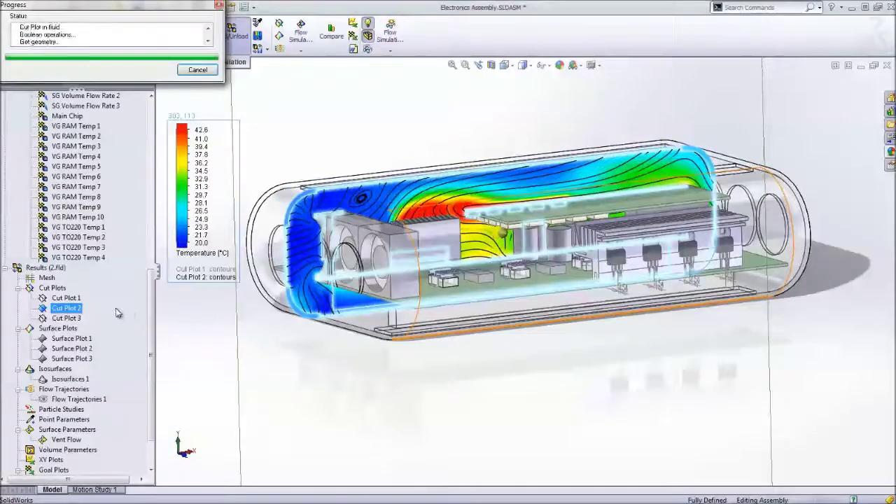
{"action": "right_click", "coordinate": [65, 314]}
- Hide Cut Plot 2, then show Surface Plot 1 and orbit the isolated heatsink's temperatures
{"action": "left_click", "coordinate": [83, 338]}
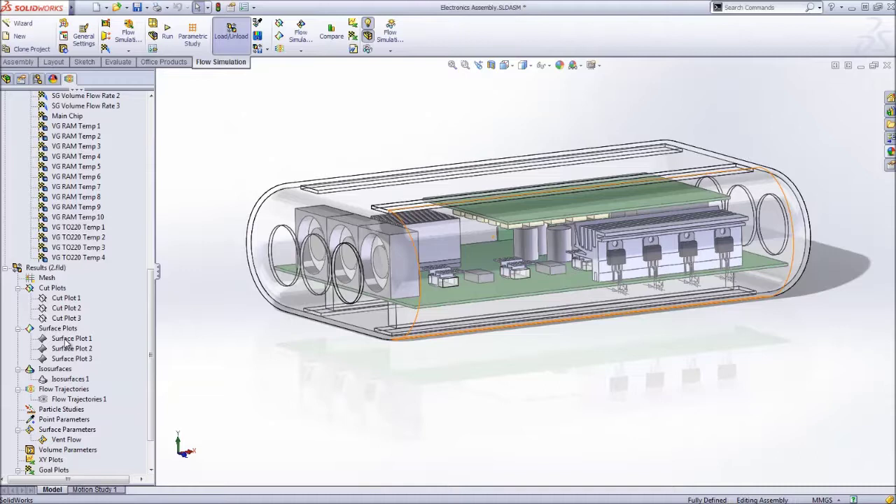
{"action": "right_click", "coordinate": [68, 340]}
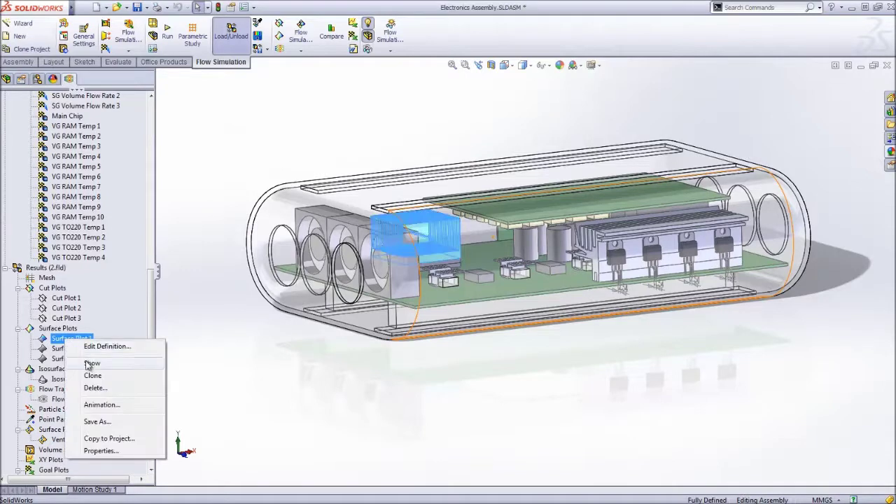
{"action": "left_click", "coordinate": [90, 364]}
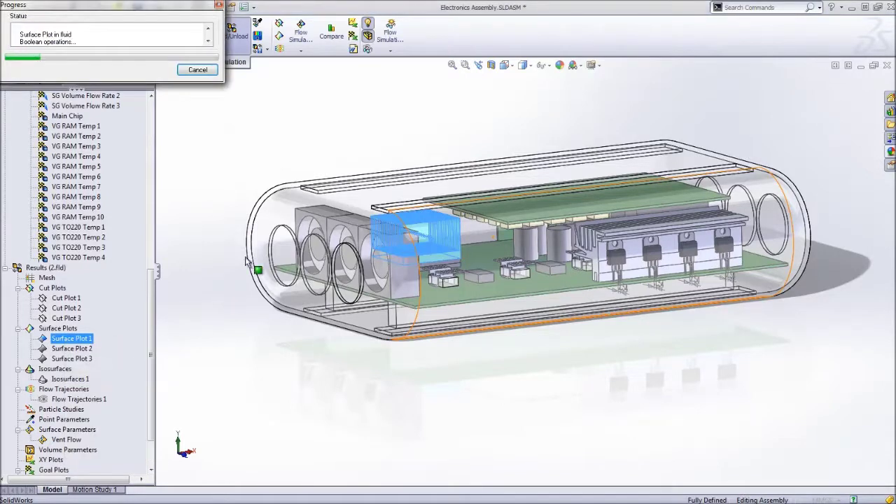
{"action": "left_click", "coordinate": [369, 40]}
{"action": "left_click", "coordinate": [370, 101]}
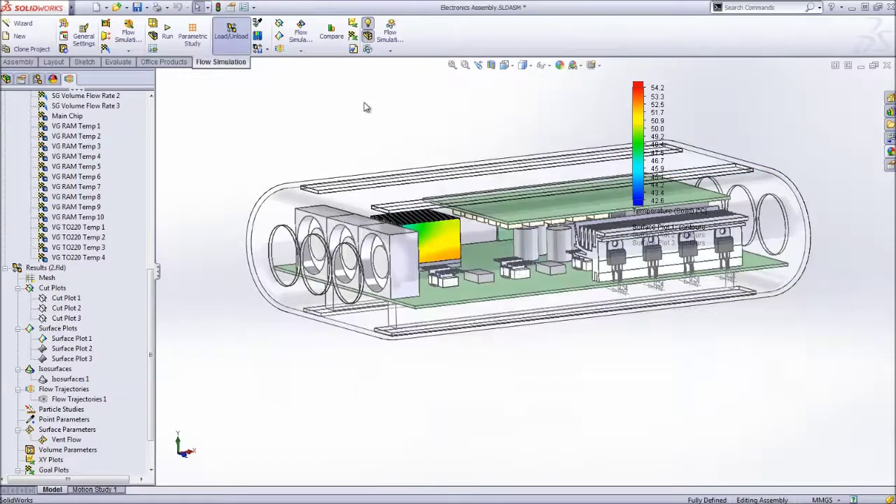
{"action": "mouse_move", "coordinate": [366, 120]}
{"action": "middle_mouse_down"}
{"action": "mouse_move", "coordinate": [370, 140]}
{"action": "mouse_move", "coordinate": [393, 158]}
{"action": "mouse_move", "coordinate": [427, 159]}
{"action": "mouse_move", "coordinate": [348, 126]}
{"action": "mouse_move", "coordinate": [365, 136]}
{"action": "middle_mouse_up"}
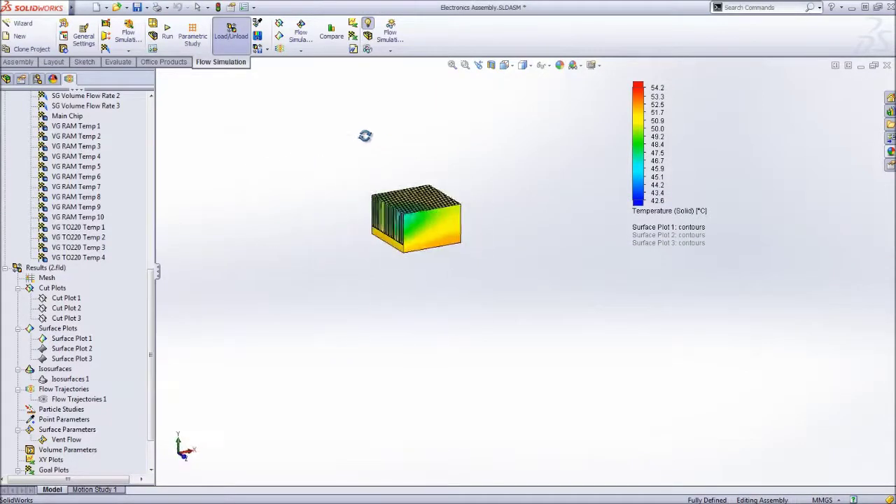
- Restore the full assembly and hide Surface Plot 1
{"action": "left_click", "coordinate": [367, 40]}
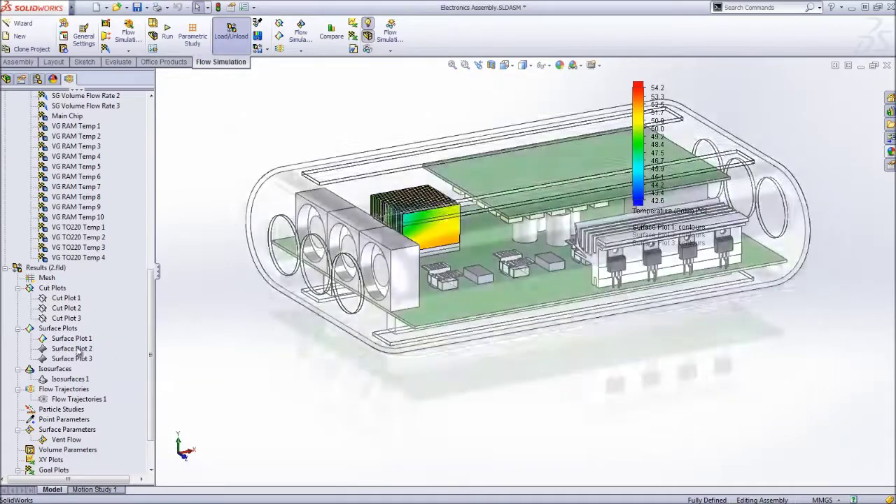
{"action": "right_click", "coordinate": [59, 342]}
{"action": "left_click", "coordinate": [73, 363]}
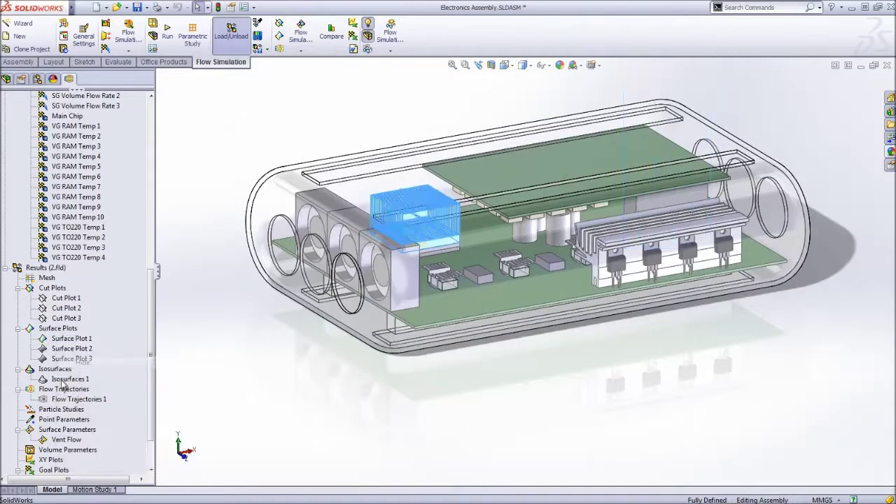
{"action": "right_click", "coordinate": [65, 380]}
- Show Isosurfaces 1, sweep its Value 1 threshold lower, cancel the edit, and hide it
{"action": "left_click", "coordinate": [80, 409]}
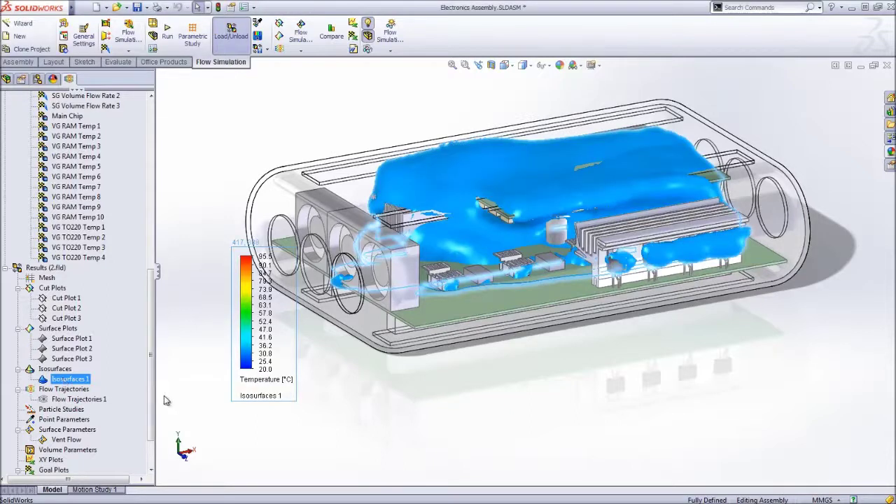
{"action": "right_click", "coordinate": [79, 382]}
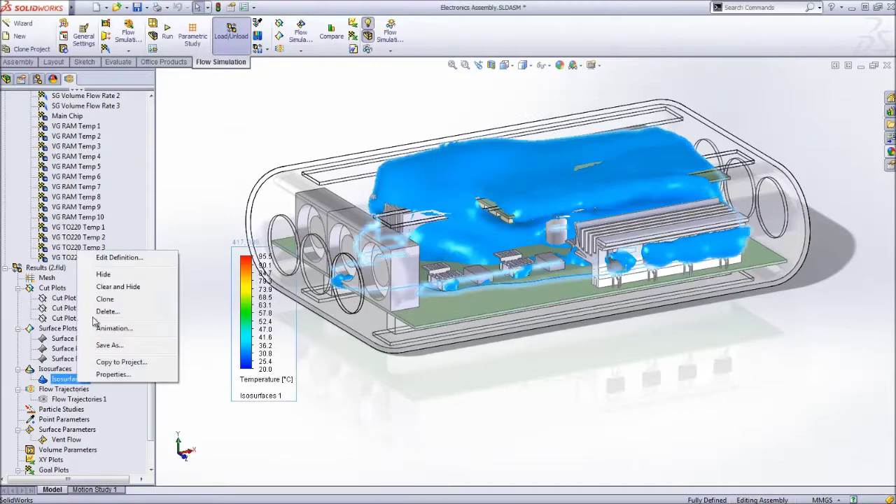
{"action": "left_click", "coordinate": [112, 258]}
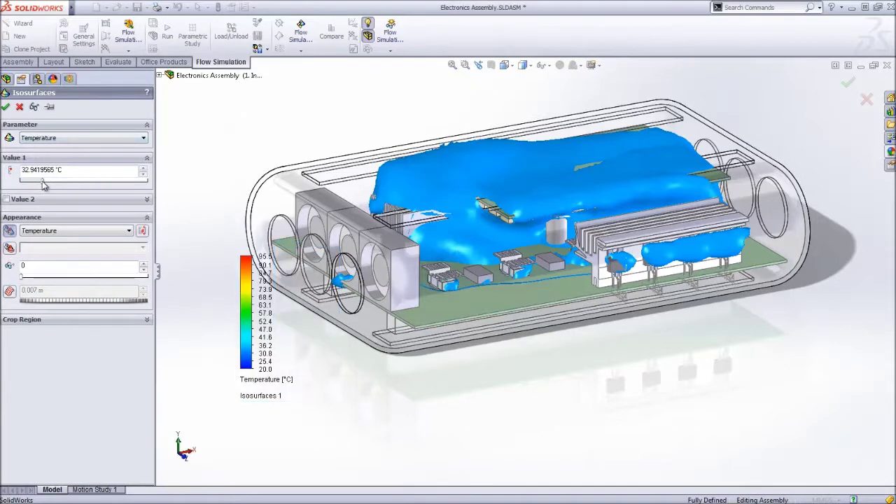
{"action": "mouse_move", "coordinate": [43, 184]}
{"action": "left_mouse_down"}
{"action": "mouse_move", "coordinate": [77, 184]}
{"action": "mouse_move", "coordinate": [31, 184]}
{"action": "left_mouse_up"}
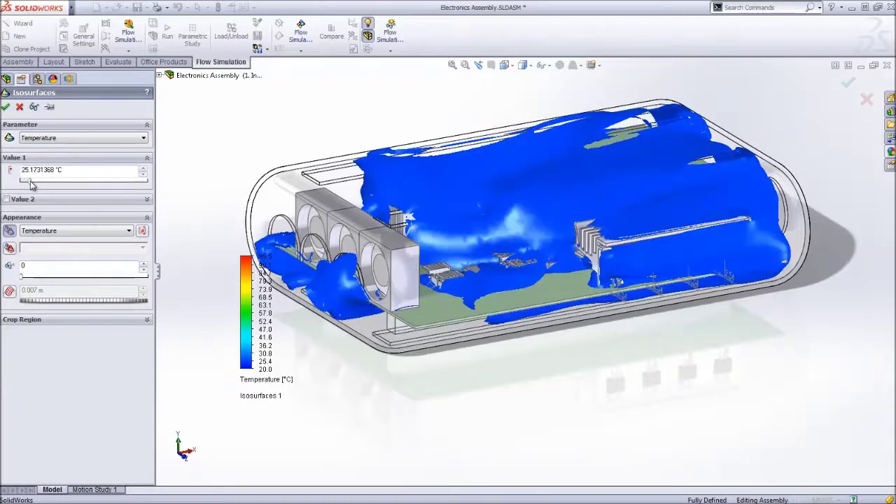
{"action": "left_click", "coordinate": [19, 108]}
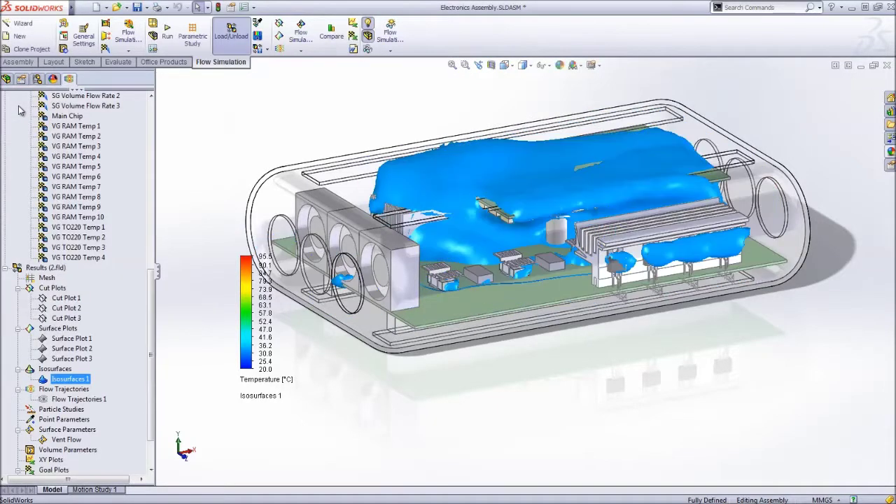
{"action": "right_click", "coordinate": [51, 368]}
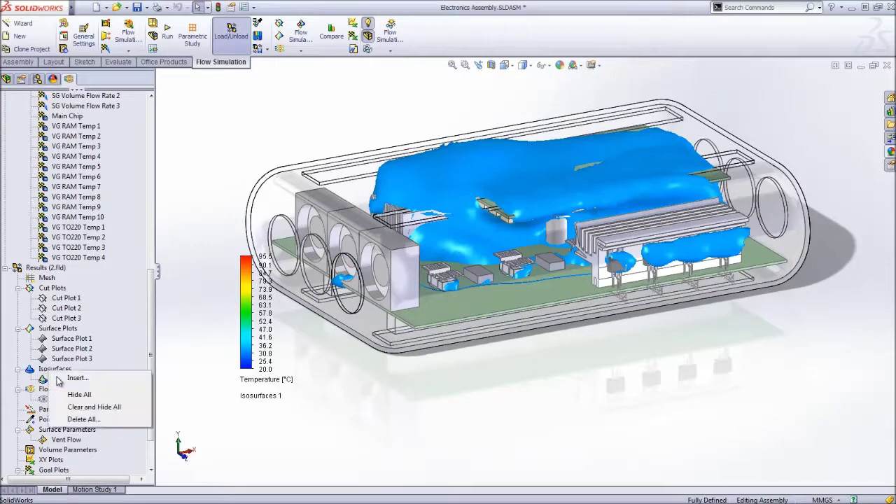
{"action": "left_click", "coordinate": [70, 395]}
- Show and play the Flow Trajectories 1 velocity animation, then hide the trajectories
{"action": "right_click", "coordinate": [70, 400]}
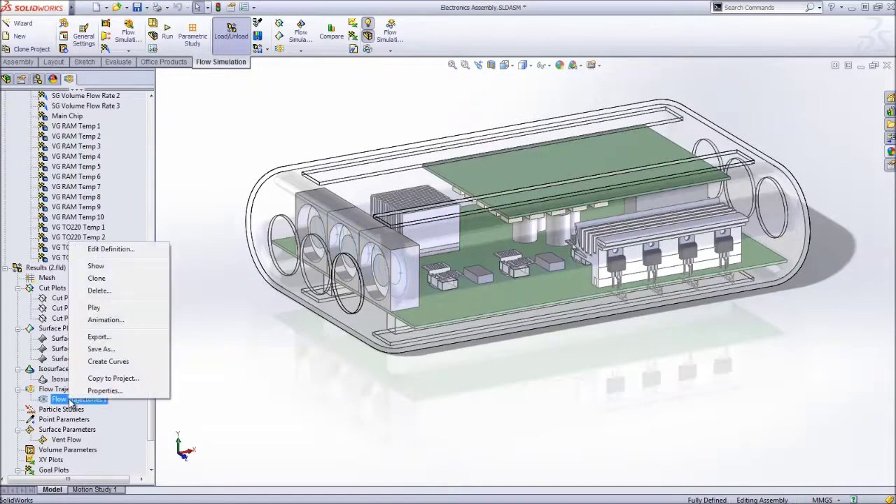
{"action": "left_click", "coordinate": [130, 273]}
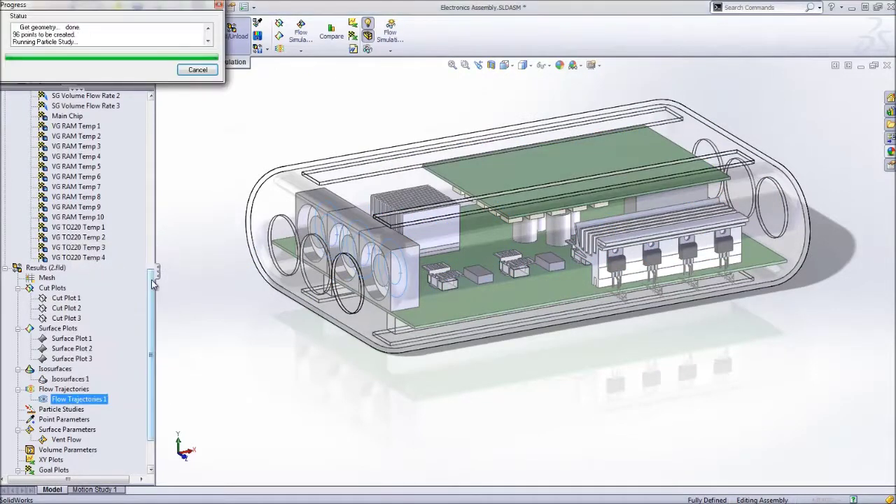
{"action": "right_click", "coordinate": [68, 402]}
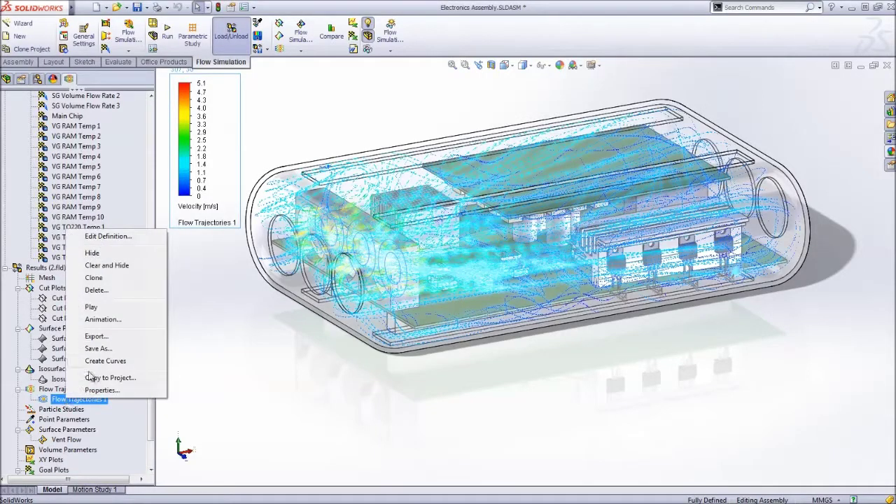
{"action": "left_click", "coordinate": [94, 308]}
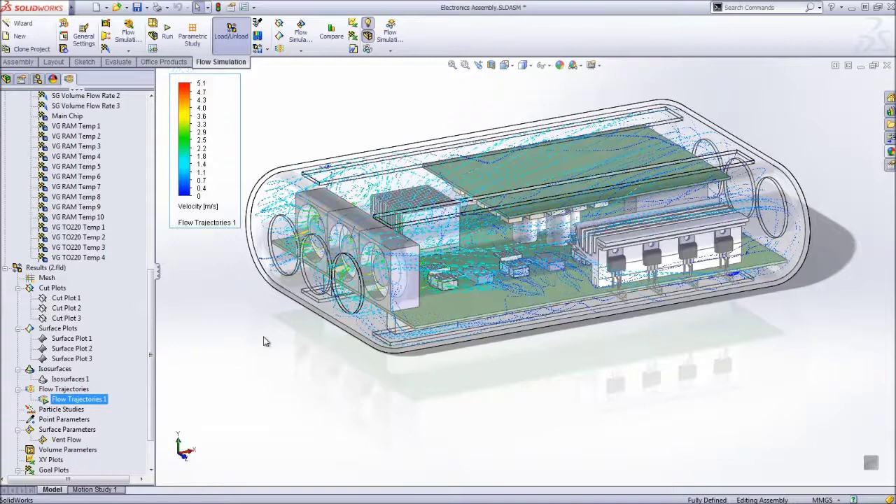
{"action": "left_click", "coordinate": [263, 337]}
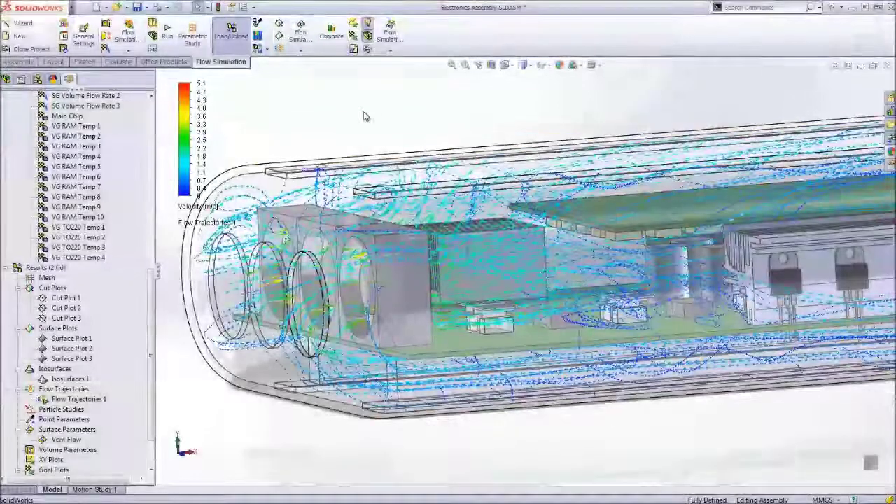
{"action": "right_click", "coordinate": [78, 390]}
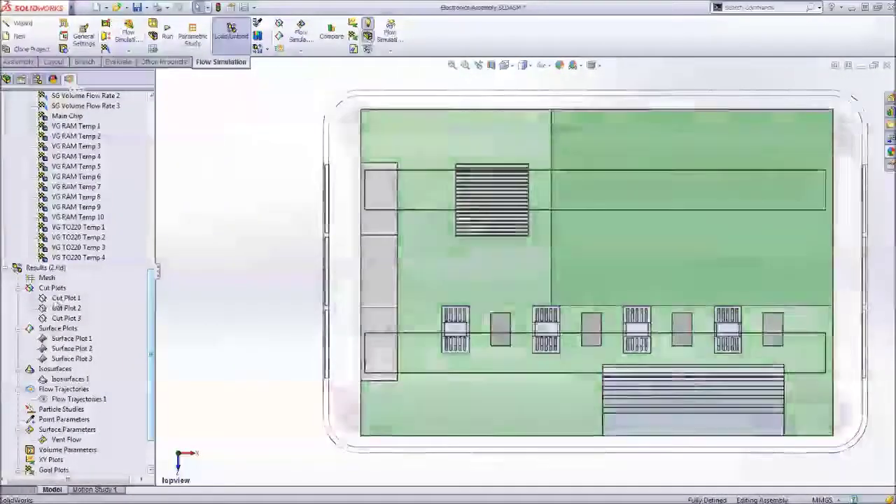
- Show the Cut Plot 1 top-view temperature contours
{"action": "right_click", "coordinate": [66, 298]}
{"action": "left_click", "coordinate": [94, 324]}
{"action": "left_click", "coordinate": [190, 341]}
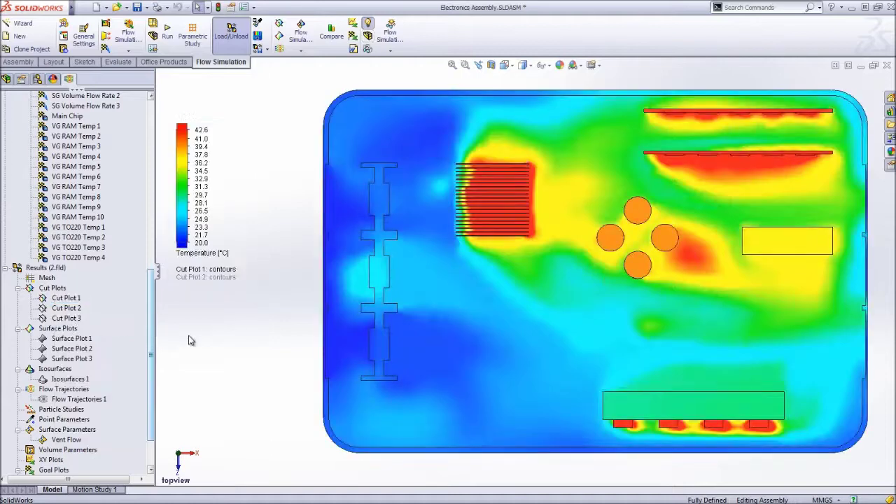
- Compare results across the three designs and open the Internal Fans scene image
{"action": "left_click", "coordinate": [332, 35]}
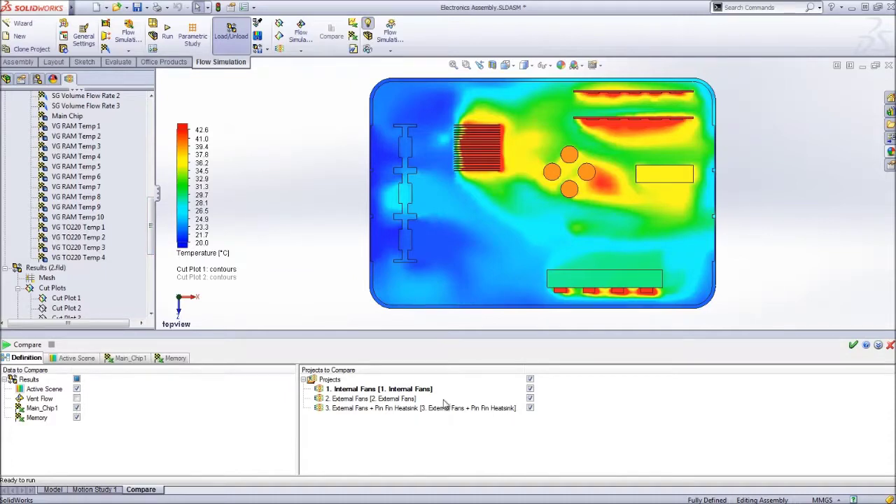
{"action": "left_click", "coordinate": [20, 346]}
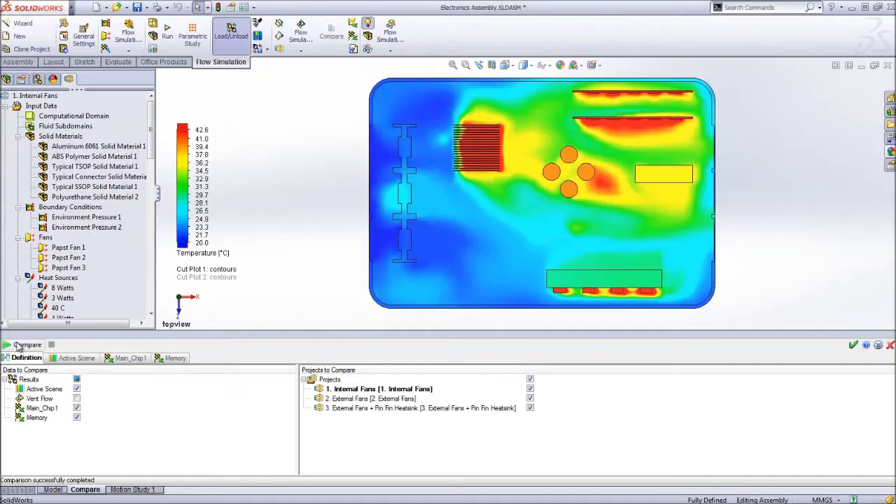
{"action": "left_click", "coordinate": [74, 358]}
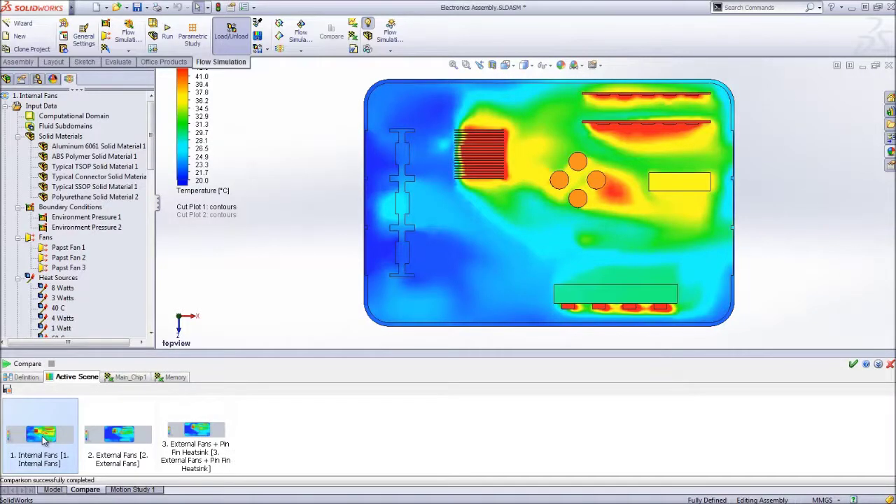
{"action": "double_click", "coordinate": [44, 438]}
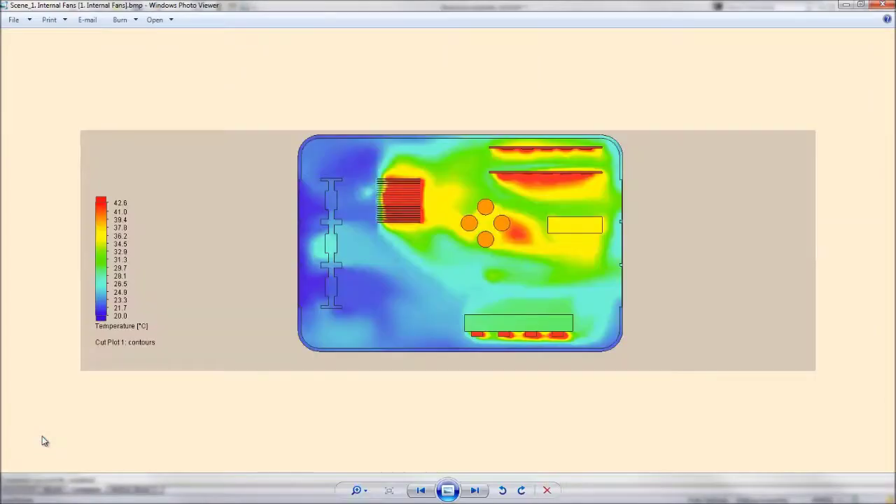
- Page through the External Fans and Pin Fin Heatsink scene images, then close the viewer
{"action": "left_click", "coordinate": [473, 494]}
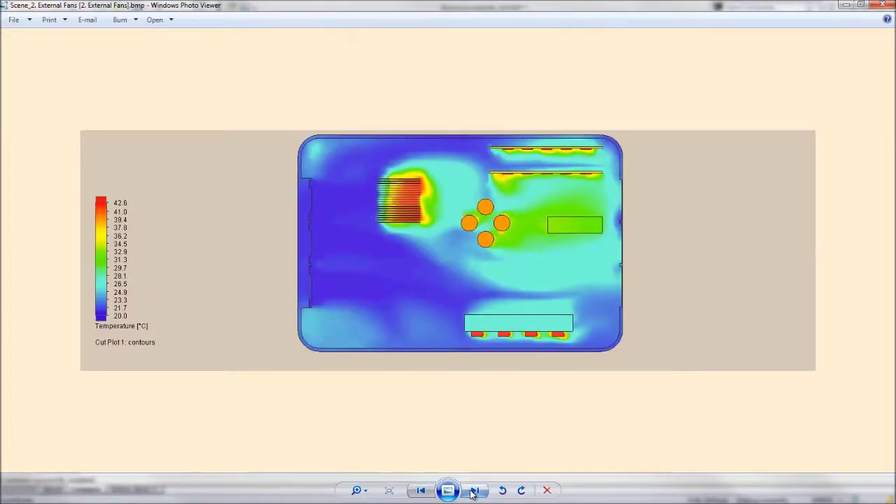
{"action": "left_click", "coordinate": [473, 494]}
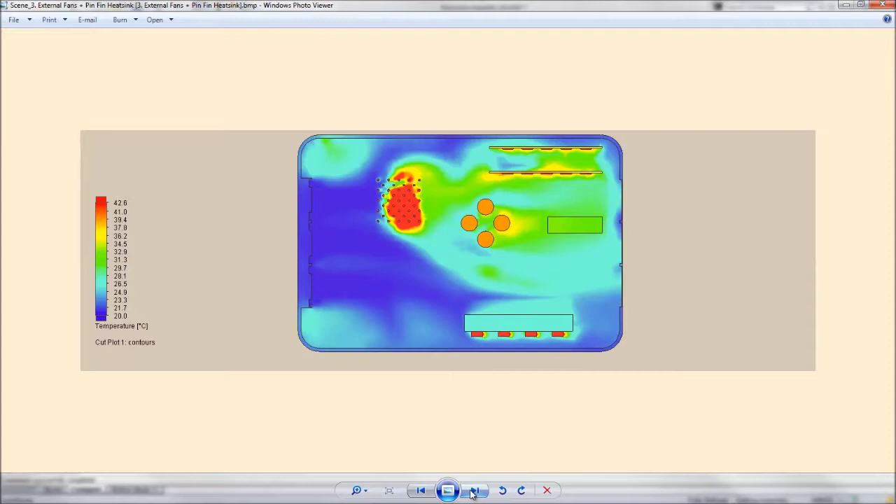
{"action": "left_click", "coordinate": [473, 493]}
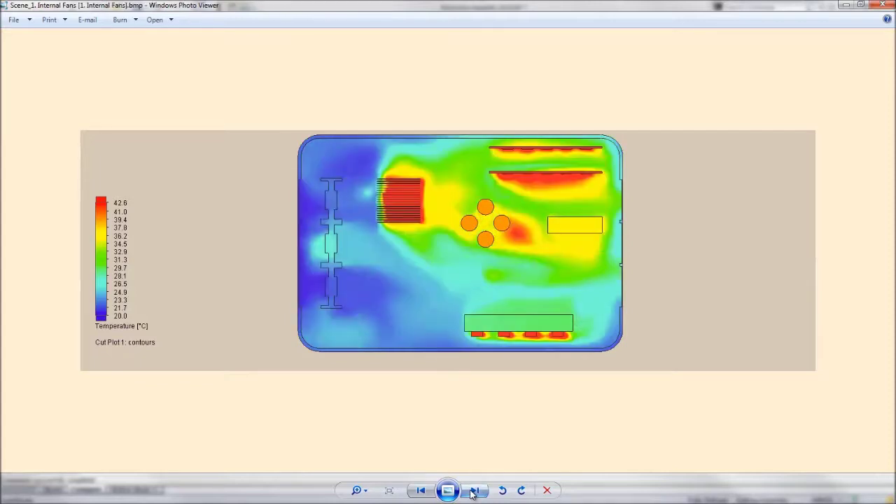
{"action": "left_click", "coordinate": [473, 494]}
{"action": "left_click", "coordinate": [473, 494]}
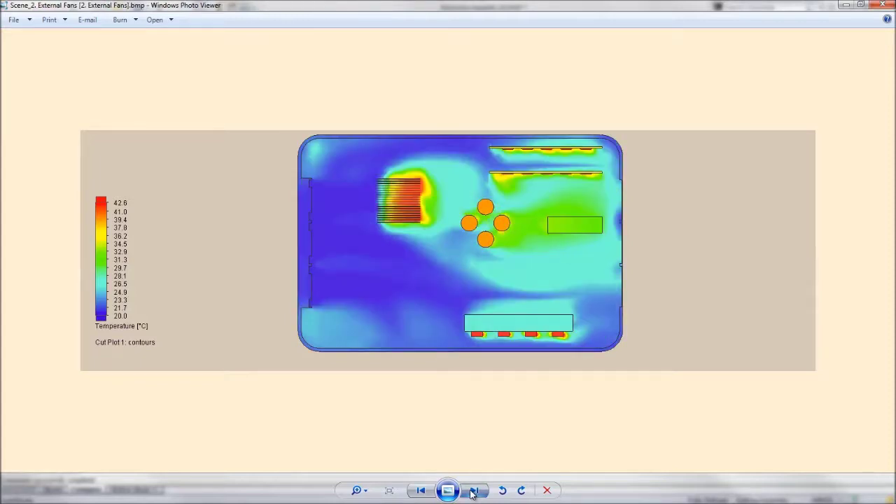
{"action": "left_click", "coordinate": [880, 8]}
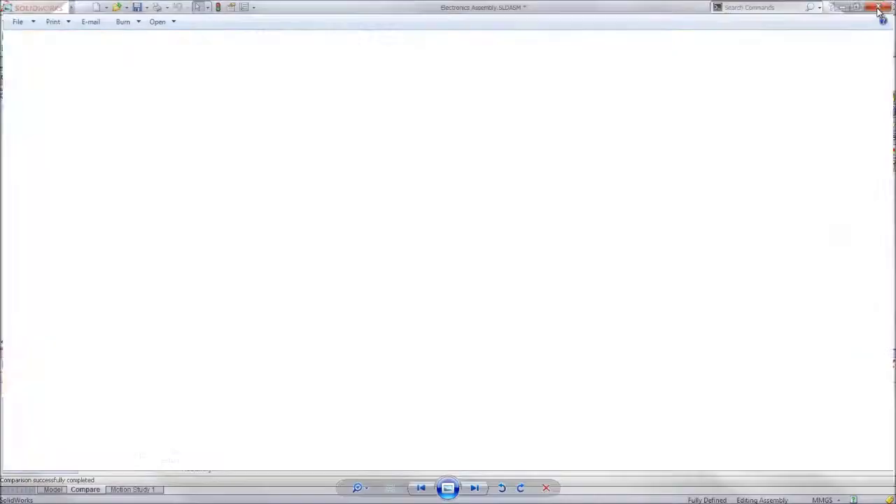
- Review the Main_Chip1 and Memory comparison tables, then close the comparison results
{"action": "left_click", "coordinate": [130, 379]}
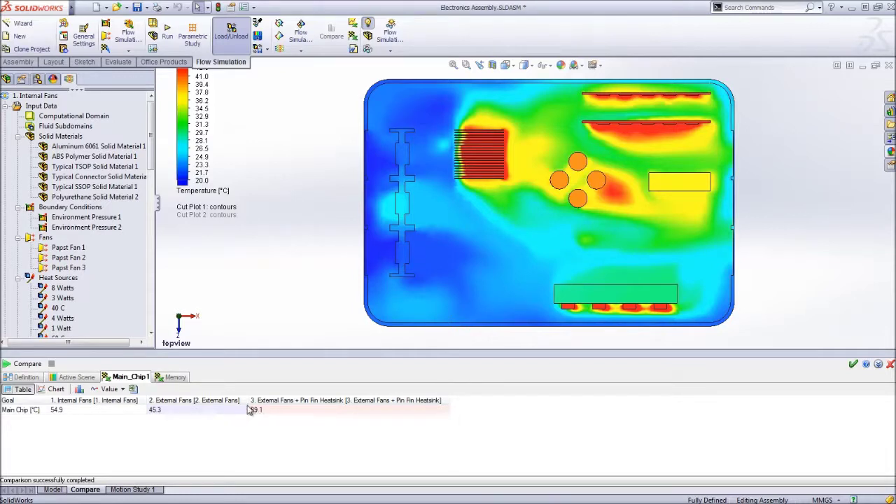
{"action": "left_click", "coordinate": [172, 377]}
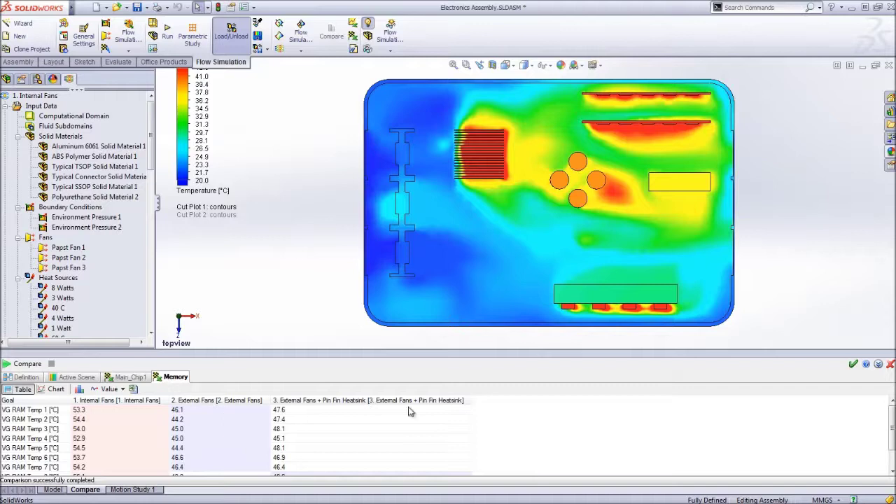
{"action": "mouse_move", "coordinate": [892, 424]}
{"action": "left_mouse_down"}
{"action": "mouse_move", "coordinate": [892, 452]}
{"action": "mouse_move", "coordinate": [891, 417]}
{"action": "left_mouse_up"}
{"action": "left_click", "coordinate": [890, 365]}
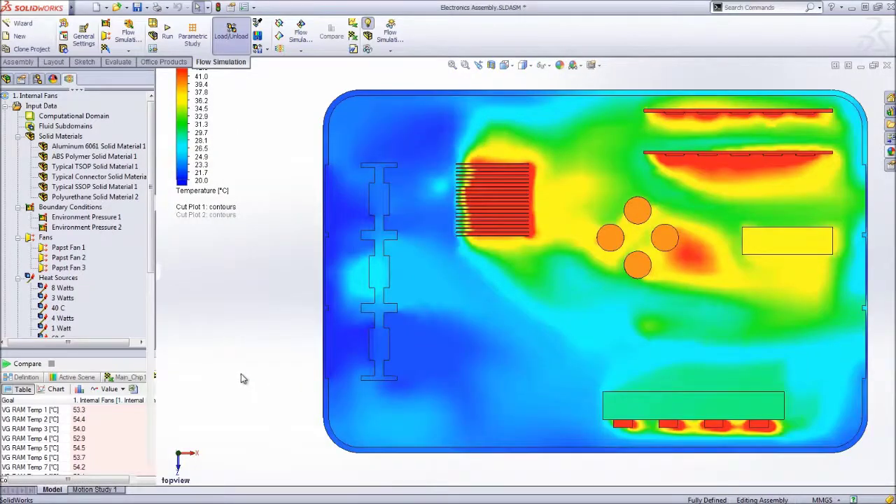